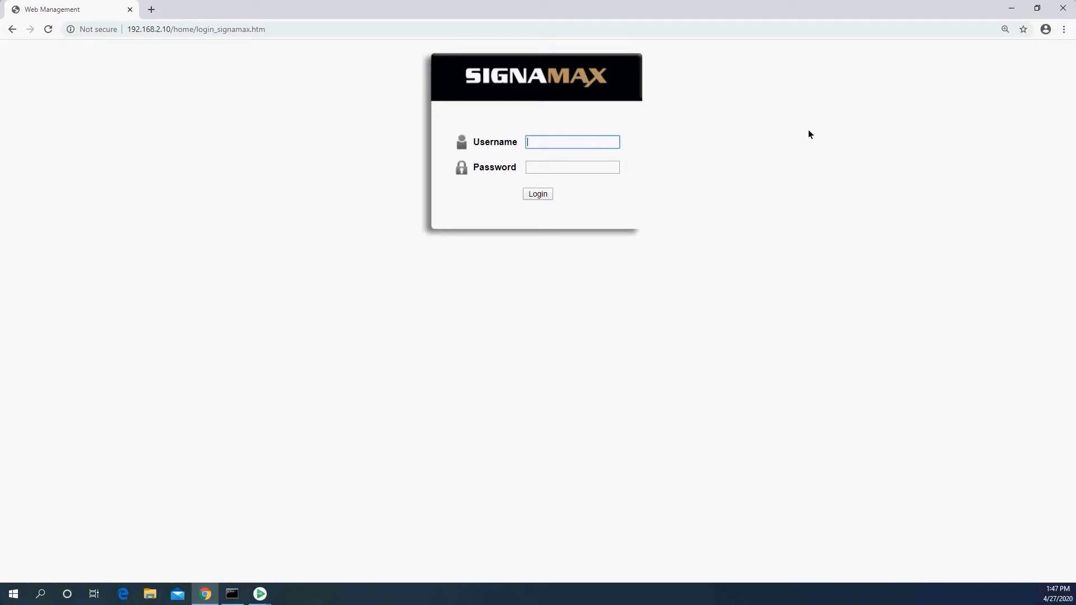
# Log in to the switch as admin with the account password
pyautogui.write('admin')
pyautogui.press('Tab')
pyautogui.write('admin')
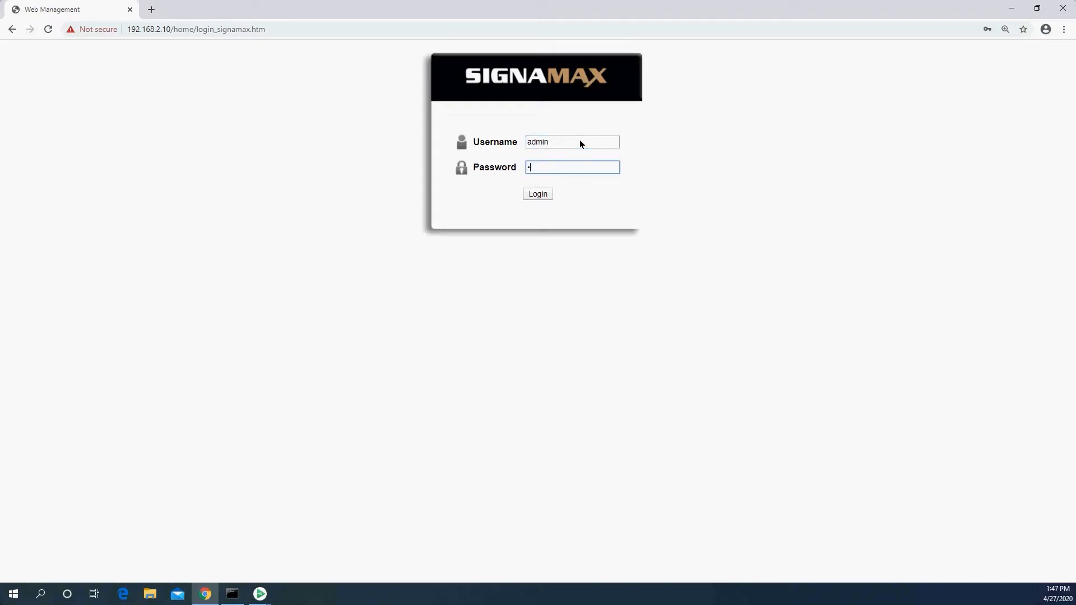
pyautogui.press('Return')
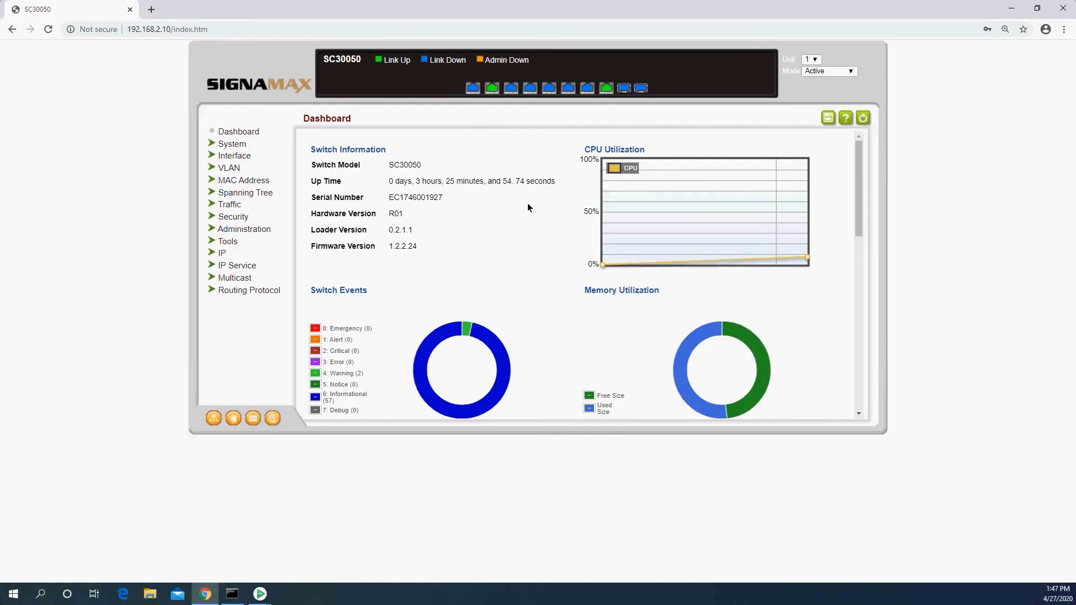
# Check and minimize the ping window, then go to Interface > Traffic Segmentation
pyautogui.click(232, 594)
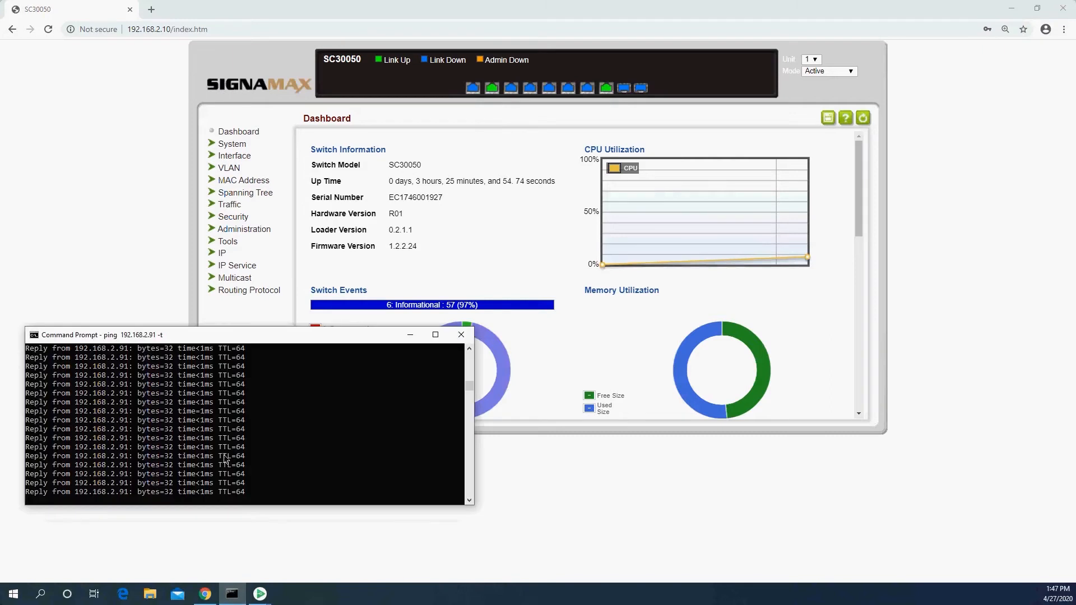
pyautogui.click(409, 338)
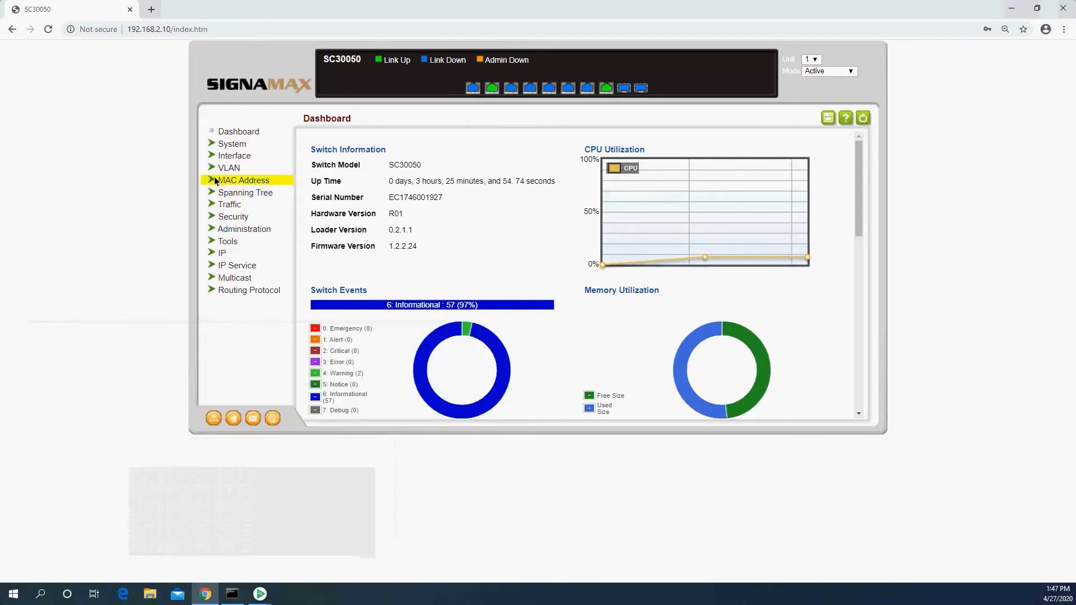
pyautogui.click(228, 156)
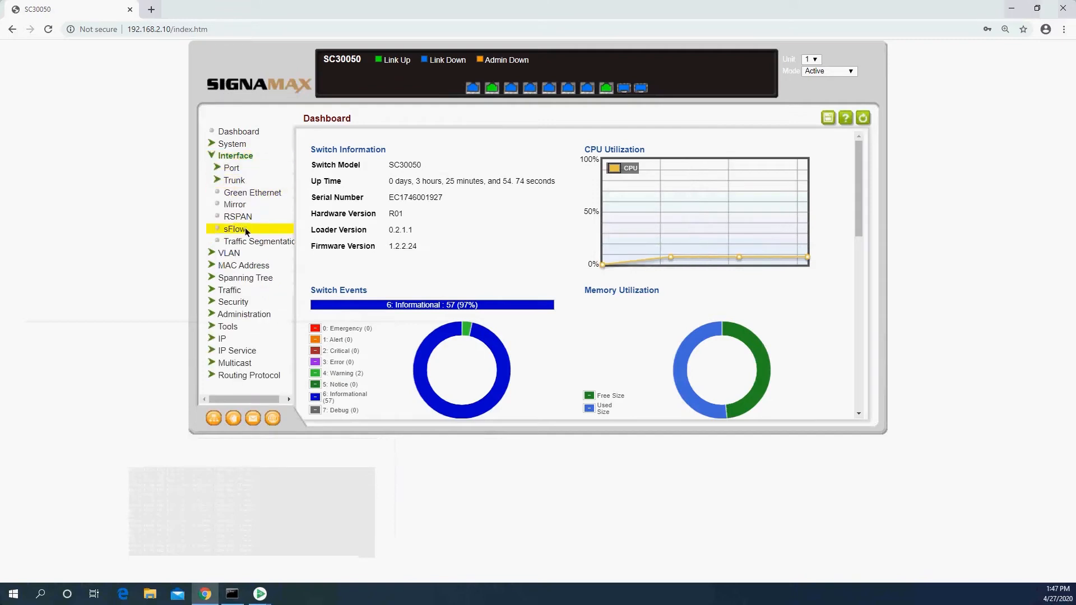
pyautogui.click(237, 242)
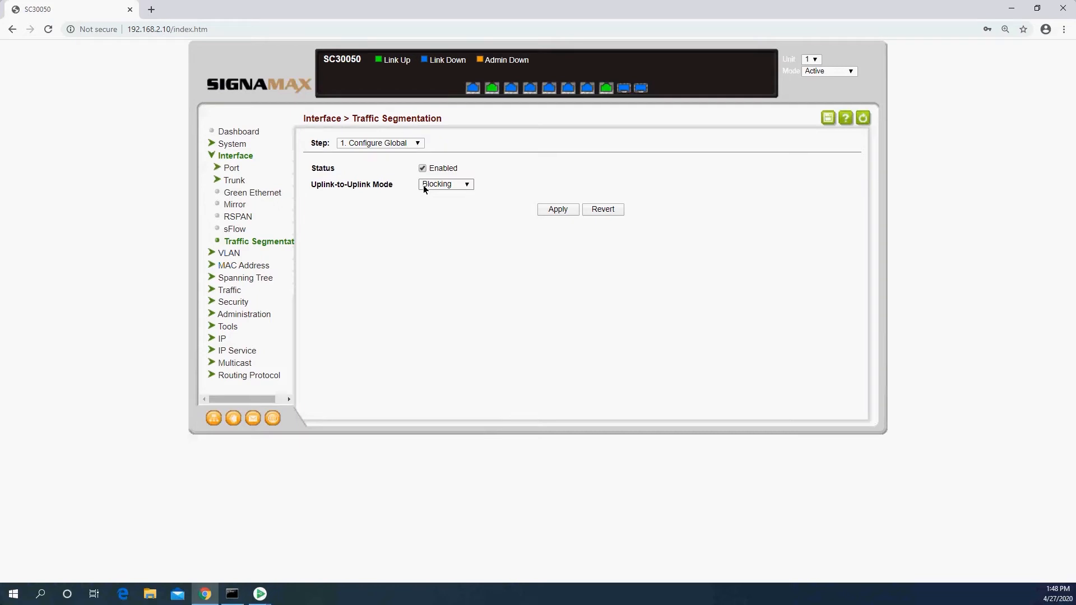
# Keep Uplink-to-Uplink Mode at Blocking and apply the global segmentation settings
pyautogui.click(432, 185)
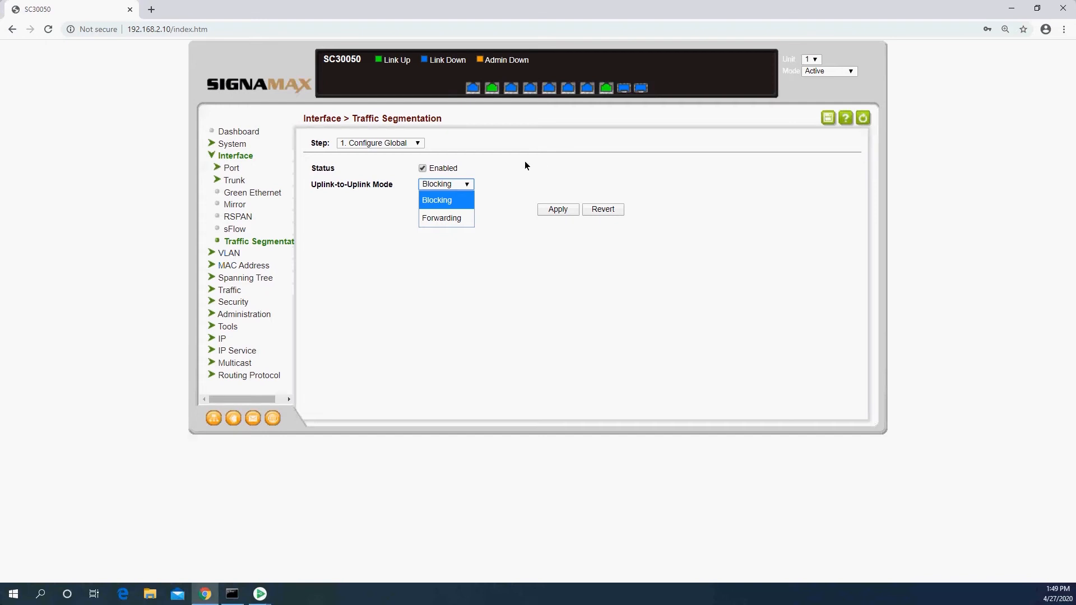
pyautogui.click(552, 167)
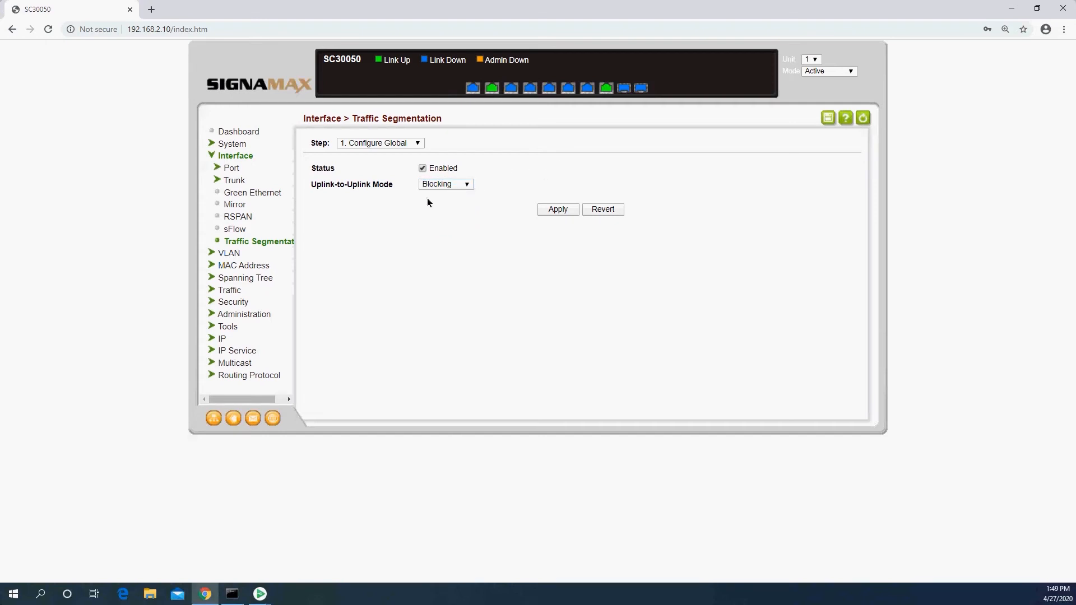
pyautogui.click(558, 209)
pyautogui.click(396, 144)
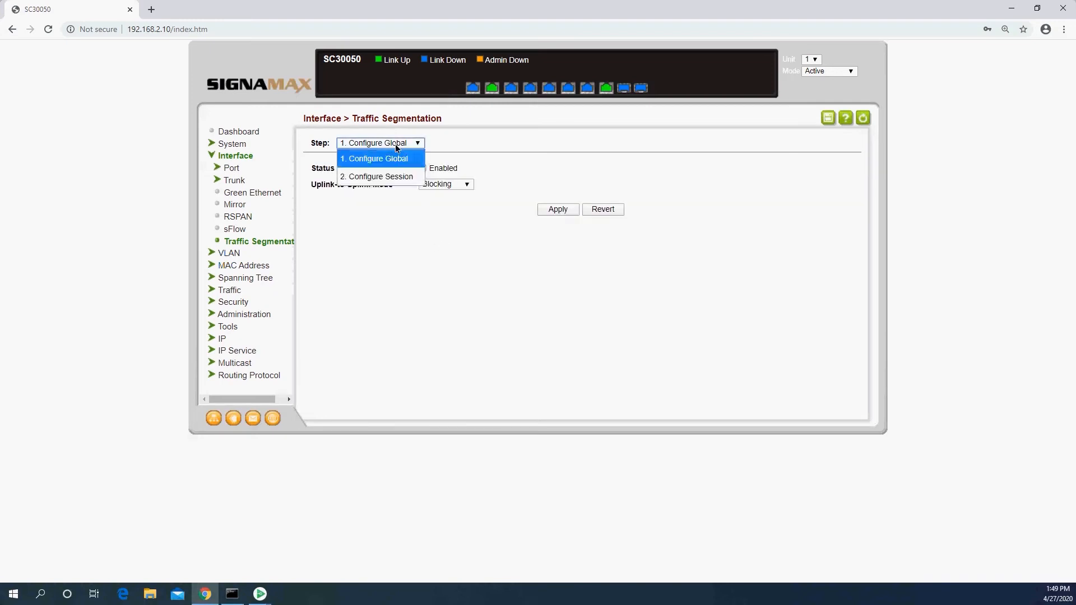
# Add ports 2–8 to session 1 as Downlink under Configure Session > Add
pyautogui.click(382, 174)
pyautogui.click(495, 144)
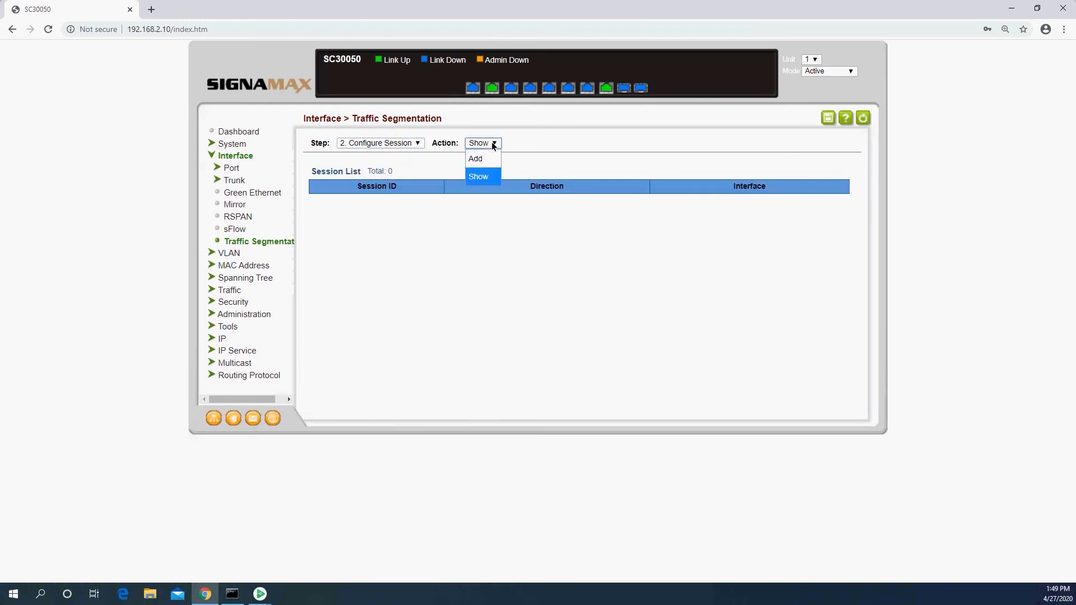
pyautogui.click(486, 161)
pyautogui.click(403, 168)
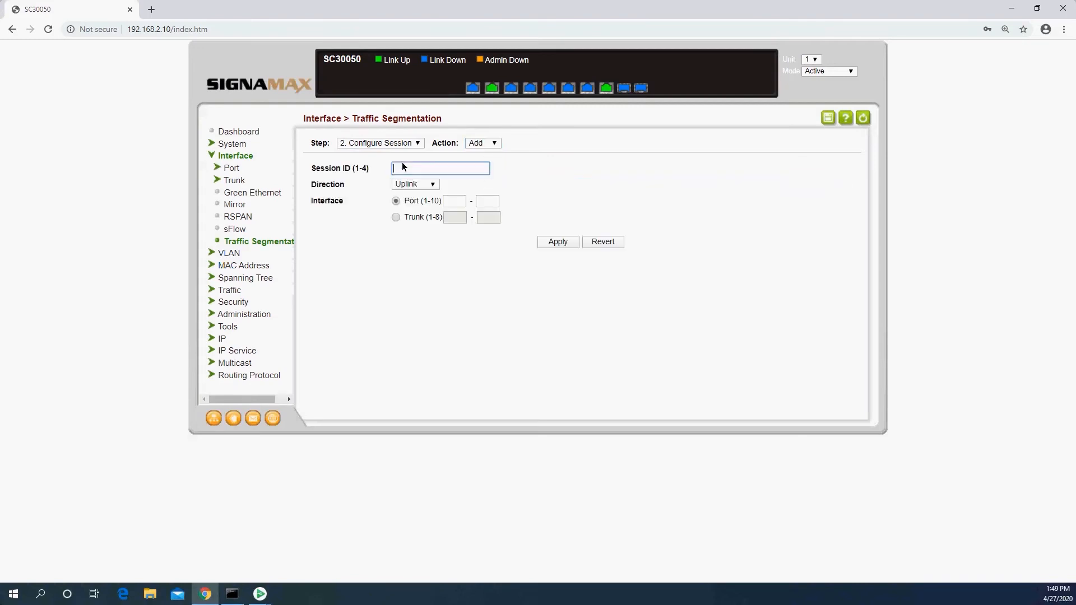
pyautogui.click(417, 187)
pyautogui.click(420, 216)
pyautogui.click(453, 201)
pyautogui.write('2')
pyautogui.click(494, 201)
pyautogui.click(558, 242)
# Add port 1 to session 1 as Uplink, then show the session list
pyautogui.click(447, 173)
pyautogui.write('1')
pyautogui.click(459, 202)
pyautogui.click(561, 240)
pyautogui.click(477, 144)
pyautogui.click(478, 177)
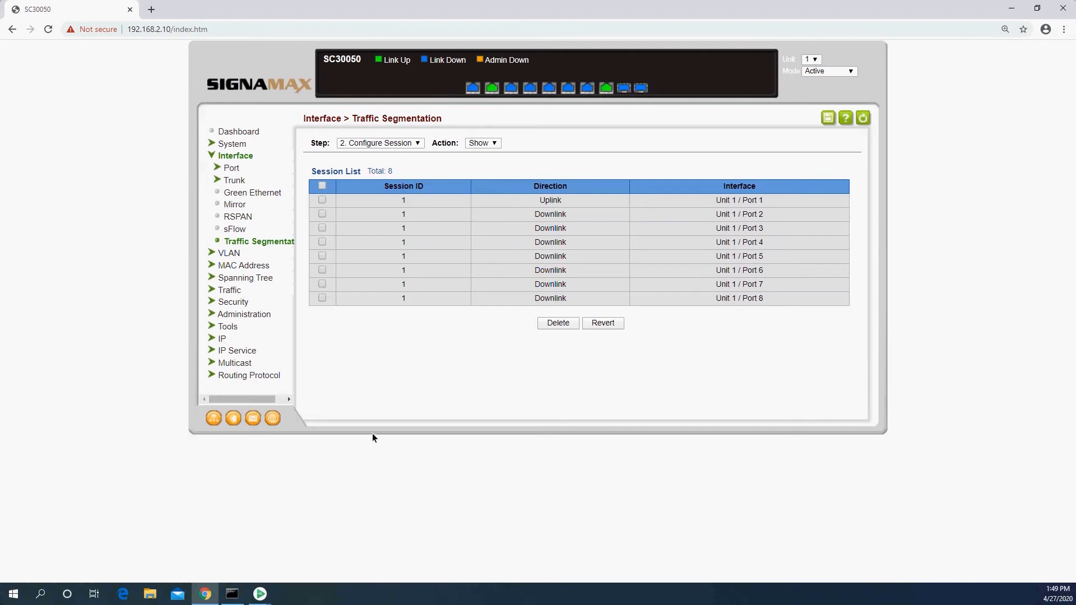
pyautogui.click(231, 595)
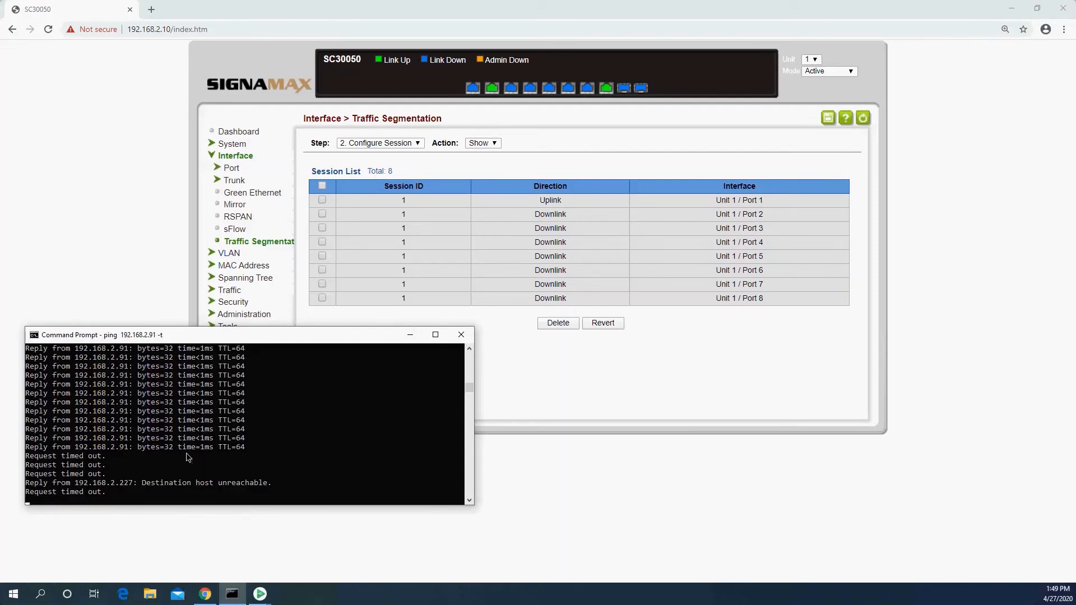
pyautogui.click(536, 463)
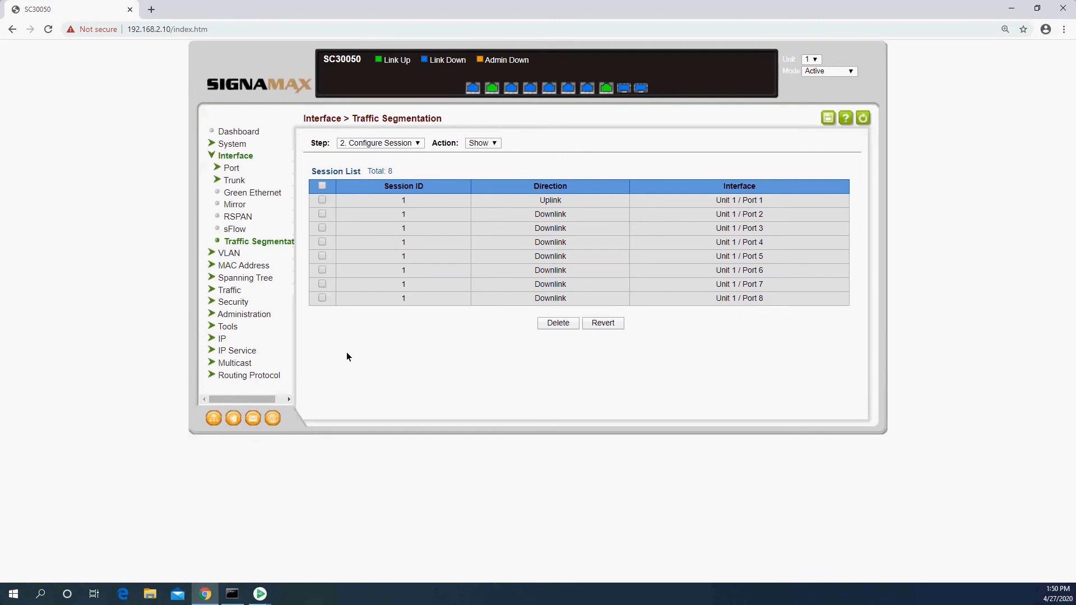
pyautogui.click(235, 597)
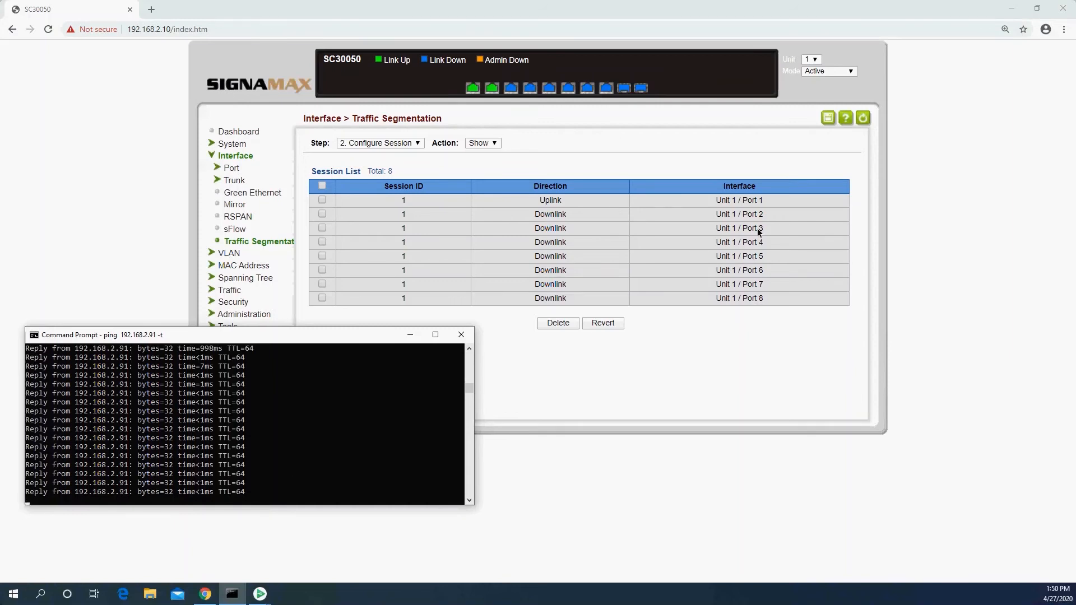
pyautogui.click(827, 117)
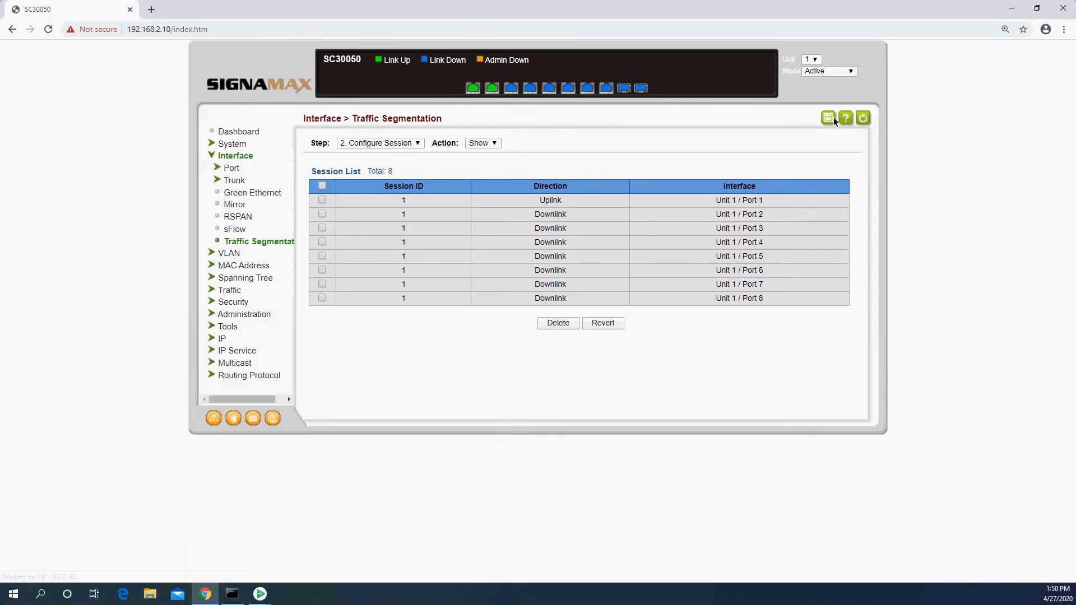
# Save the switch configuration and acknowledge the in-progress and Success alerts
pyautogui.click(830, 119)
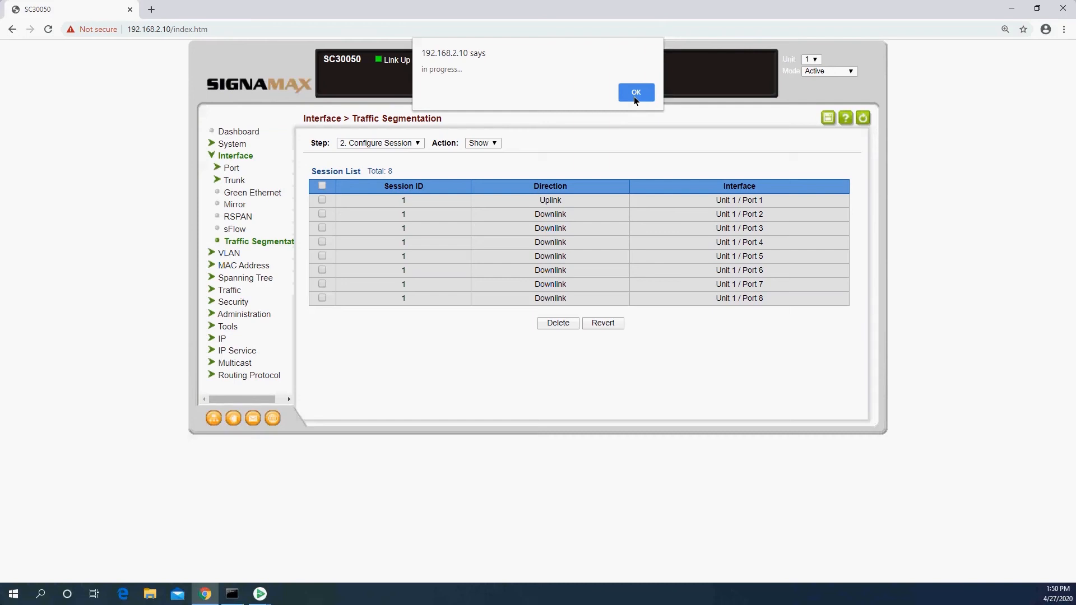
pyautogui.click(636, 96)
pyautogui.click(642, 91)
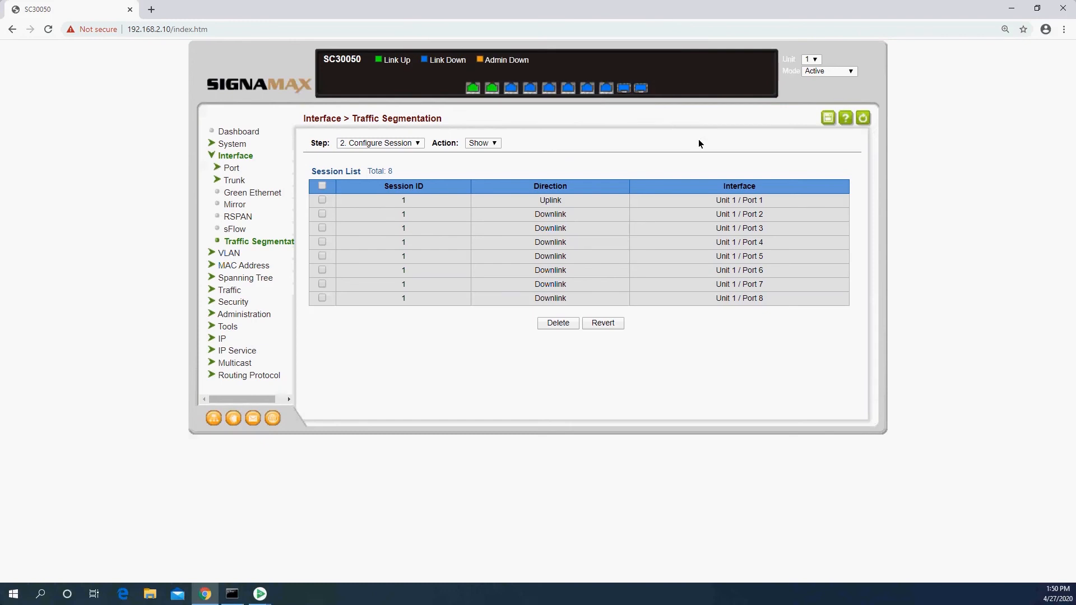